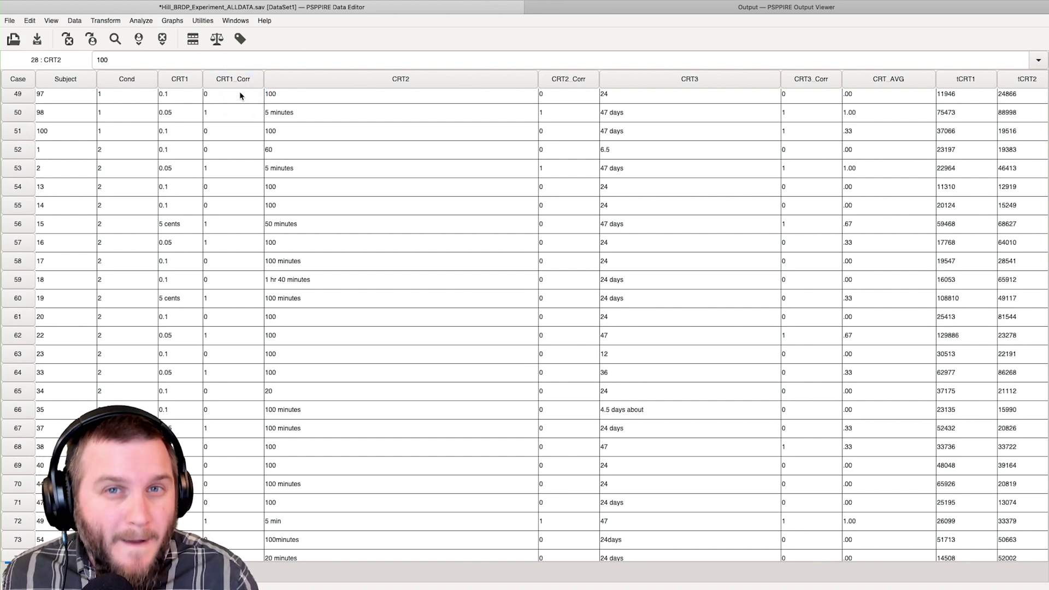
# Step: Open the One Sample T Test dialog via Analyze > Compare Means
pyautogui.click(239, 95)
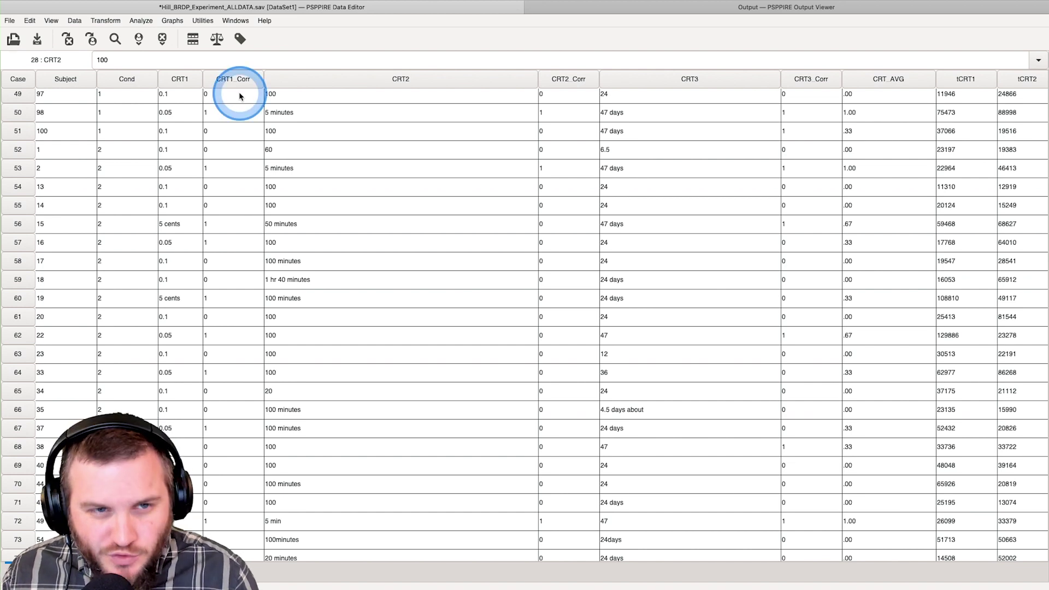
pyautogui.click(257, 101)
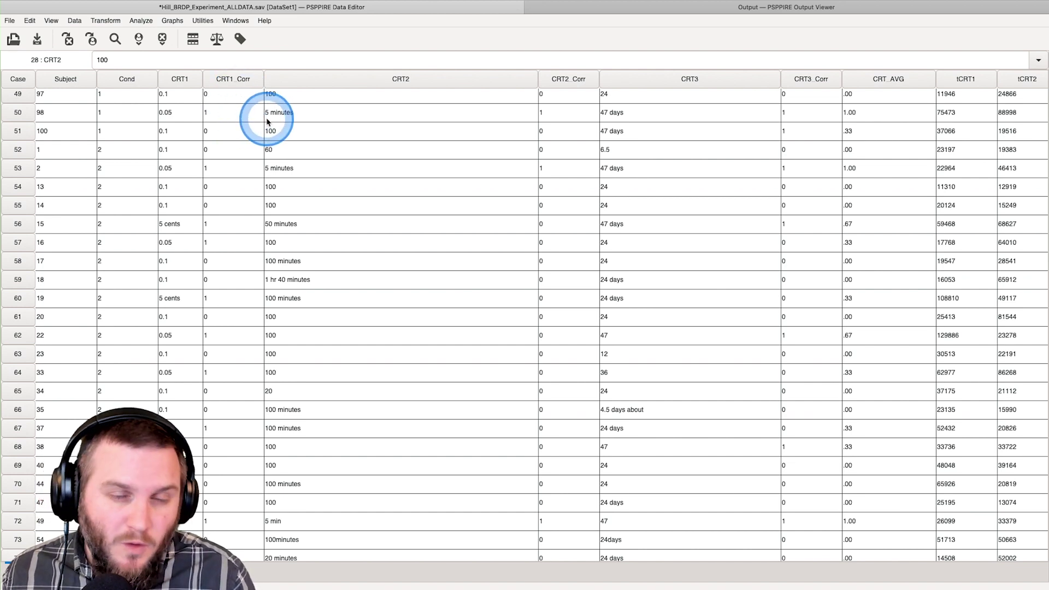
pyautogui.click(210, 80)
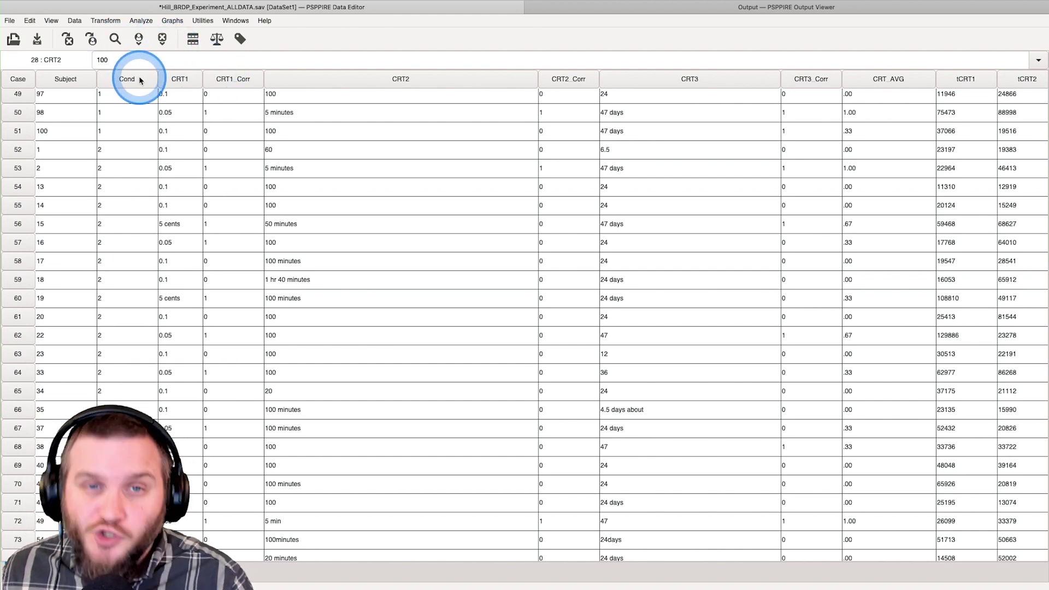
pyautogui.click(141, 21)
pyautogui.moveTo(167, 49)
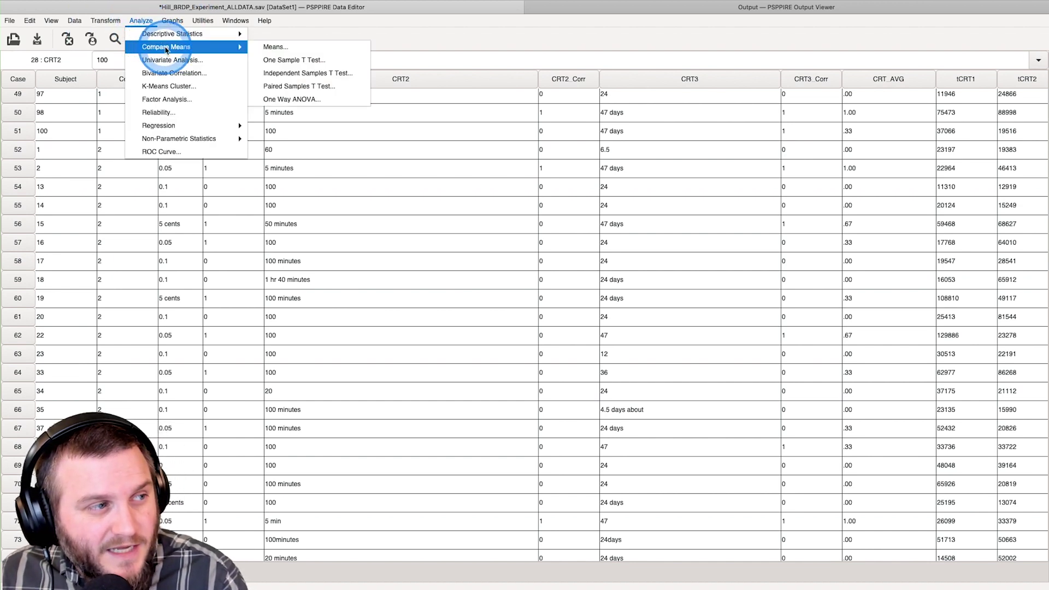
pyautogui.click(298, 64)
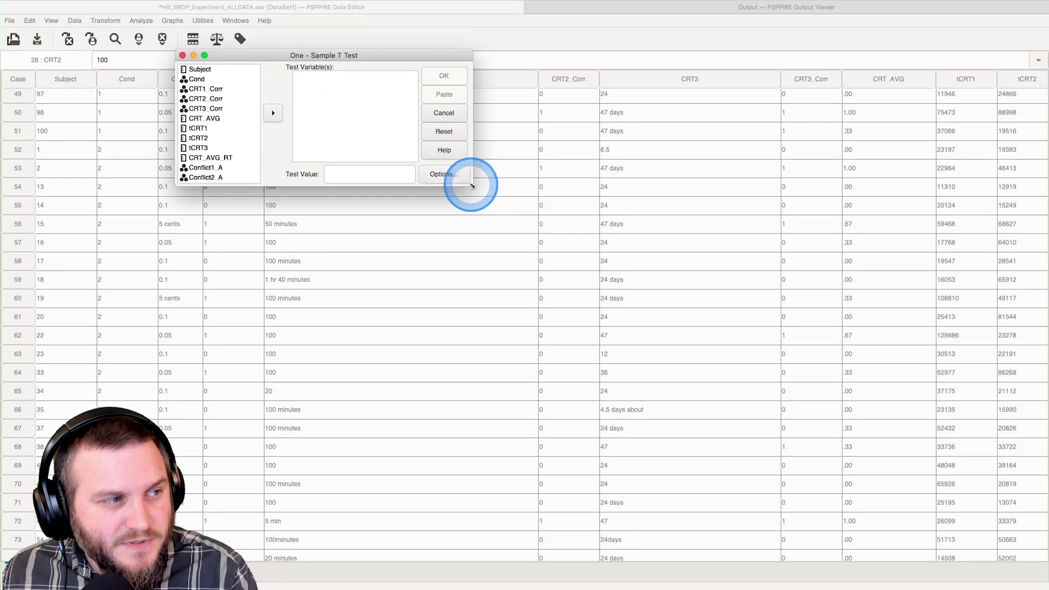
# Step: Enlarge the One-Sample T Test dialog so more variables are visible
pyautogui.moveTo(472, 186); pyautogui.dragTo(765, 431)
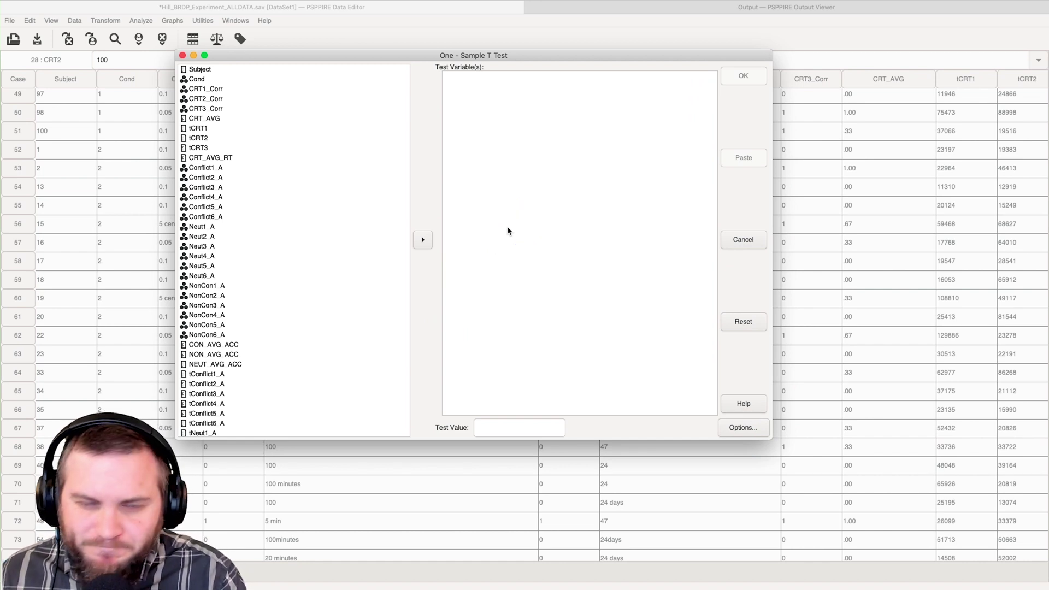
pyautogui.click(274, 158)
pyautogui.click(236, 206)
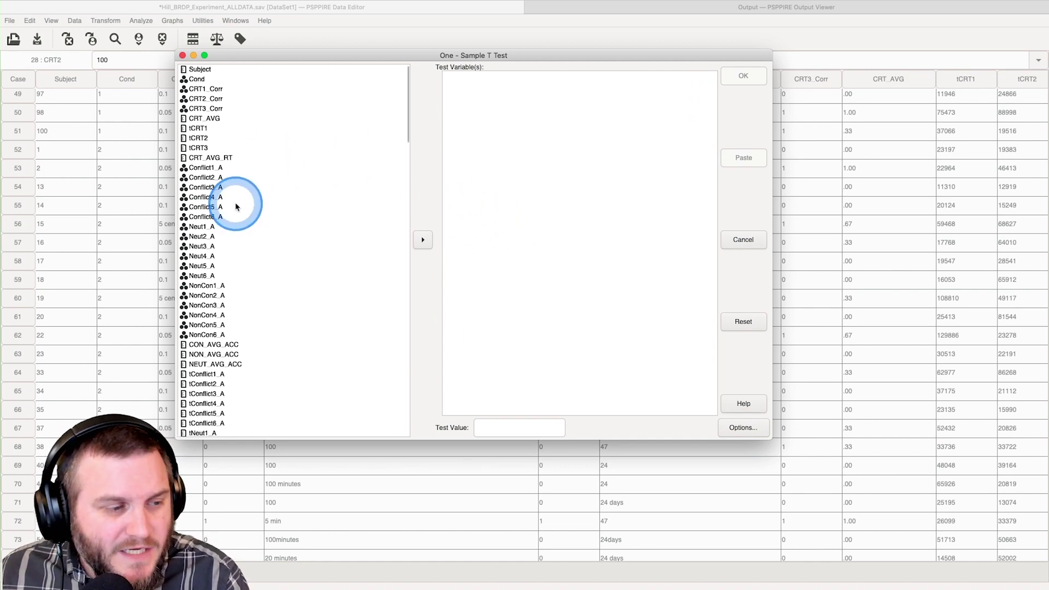
pyautogui.click(237, 162)
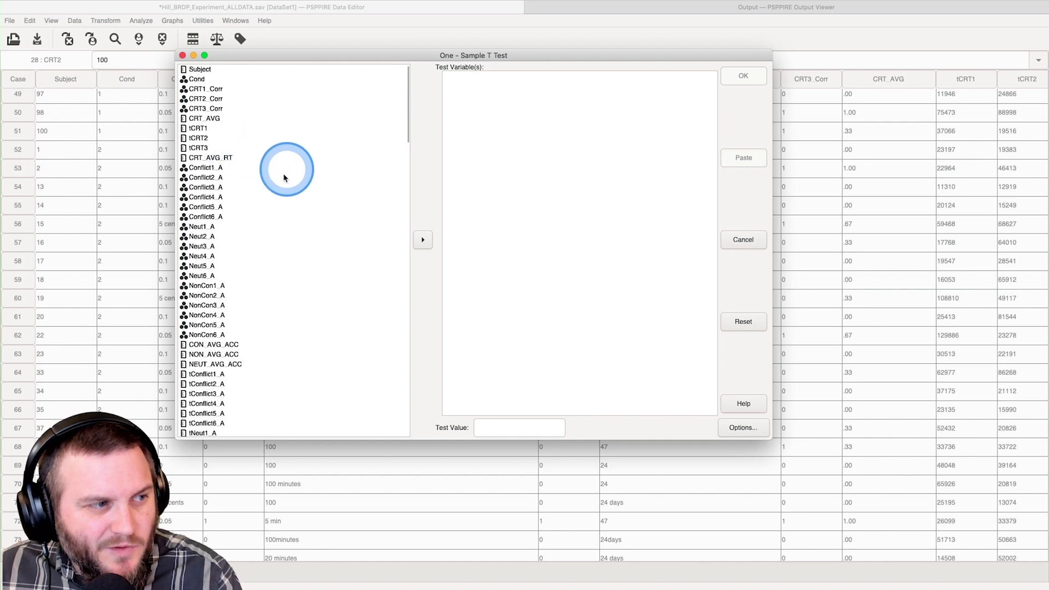
pyautogui.click(247, 164)
# Step: Add CRT1_Corr, CRT2_Corr and CRT3_Corr to the Test Variable(s) list
pyautogui.click(214, 90)
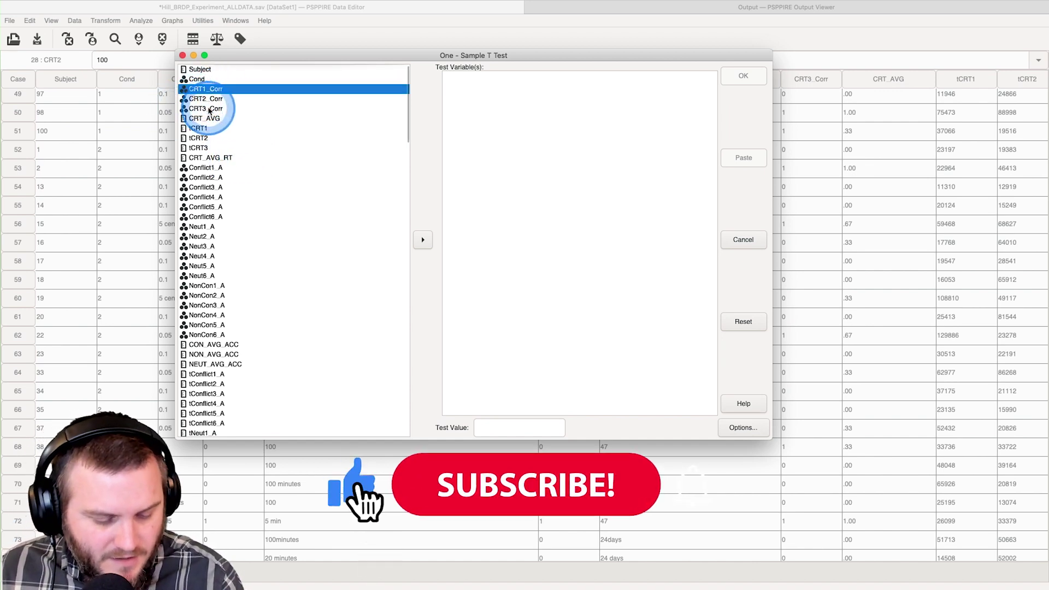
pyautogui.keyDown('shift'); pyautogui.click(210, 109); pyautogui.keyUp('shift')
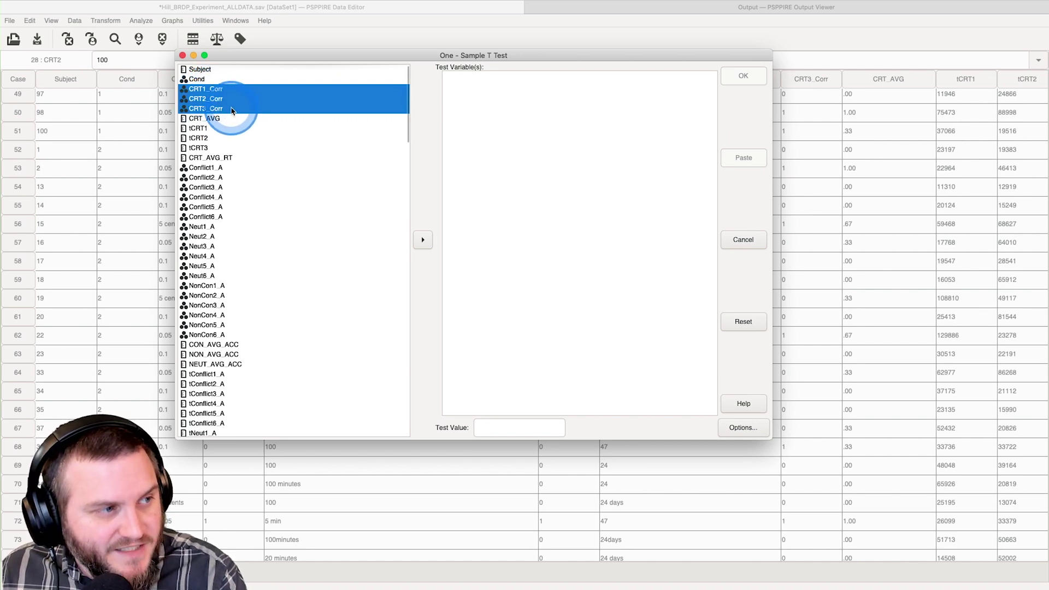
pyautogui.click(340, 99)
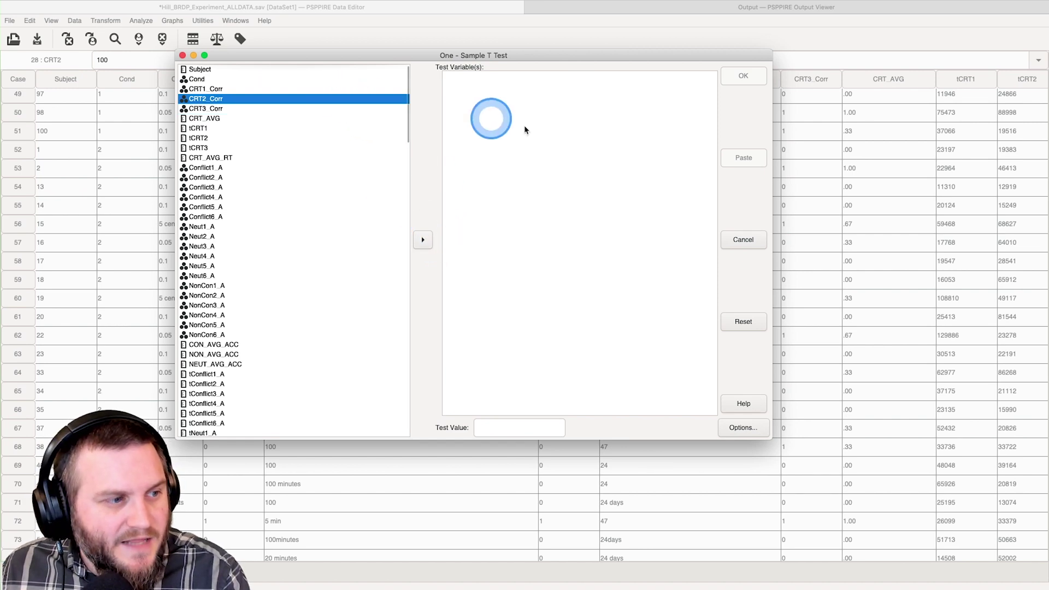
pyautogui.click(207, 91)
pyautogui.doubleClick(206, 90)
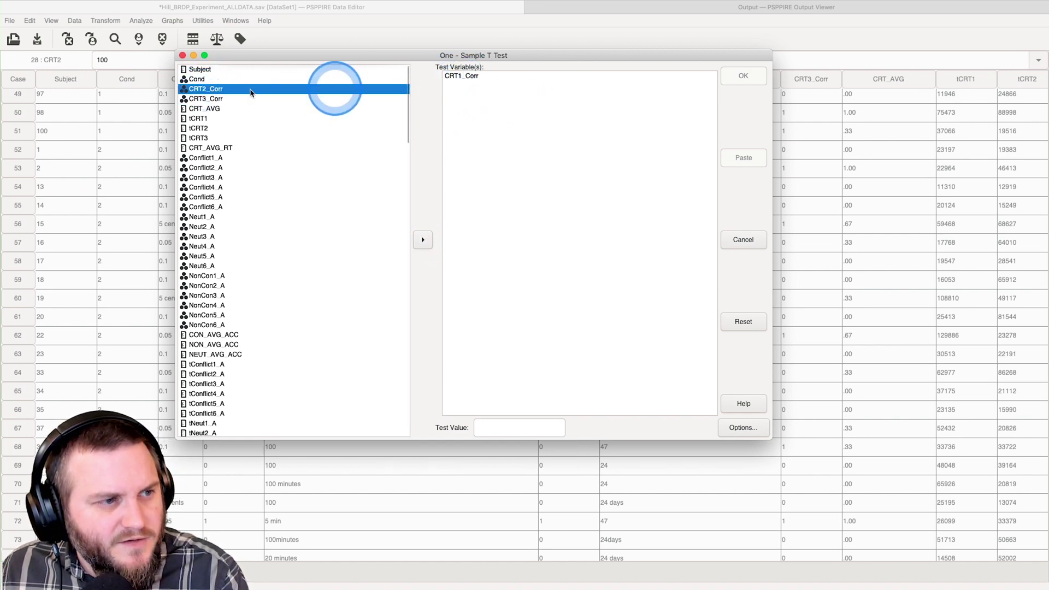
pyautogui.doubleClick(218, 90)
pyautogui.doubleClick(219, 90)
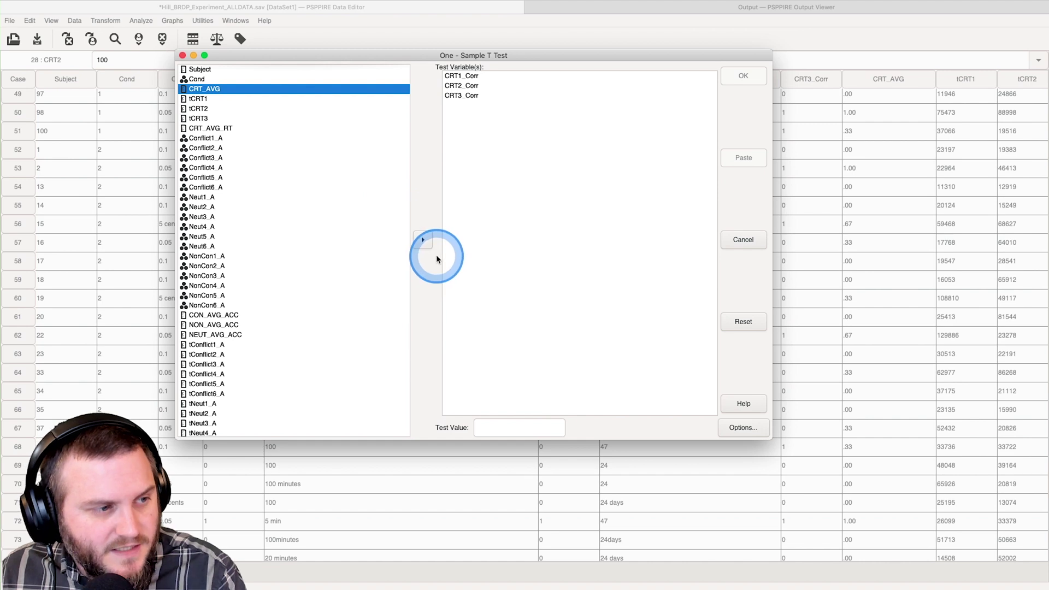
# Step: Adjust the dialog and place the cursor in the Test Value field
pyautogui.click(547, 130)
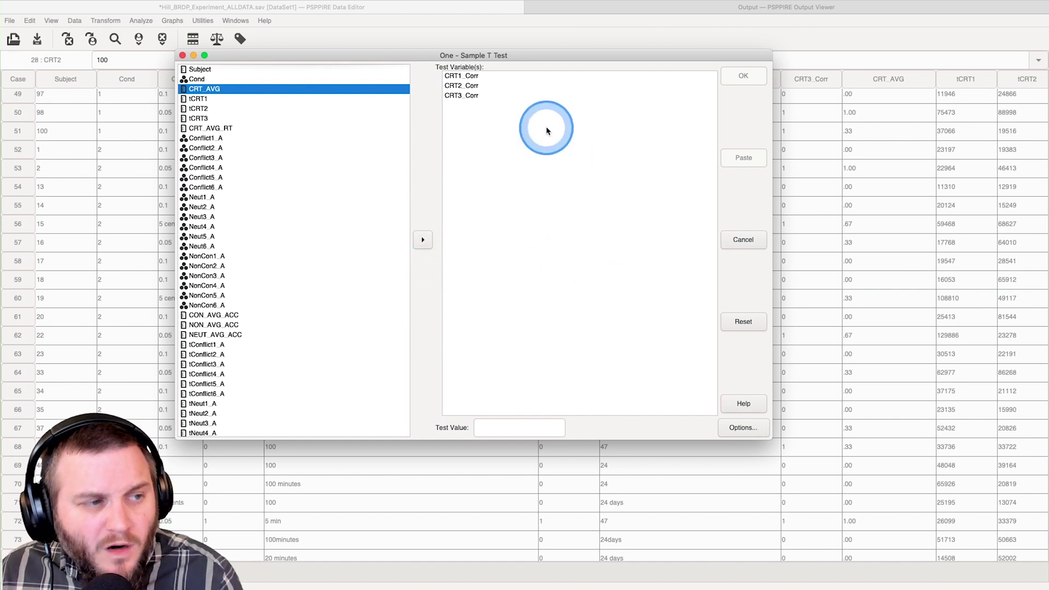
pyautogui.click(745, 83)
pyautogui.click(511, 378)
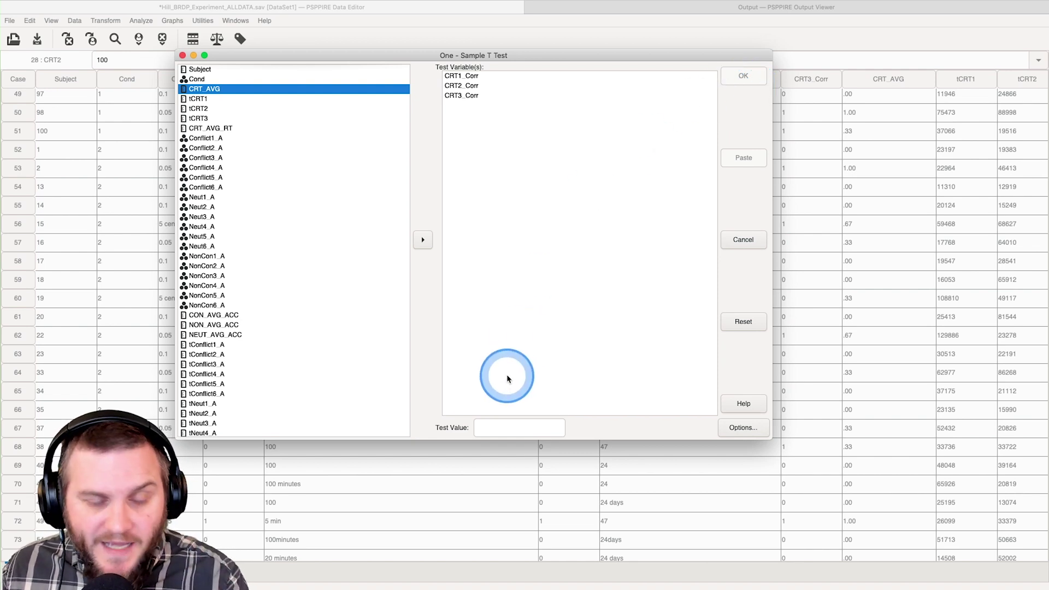
pyautogui.click(494, 381)
pyautogui.click(497, 427)
# Step: Enter .5 as the one-sample t-test's test value
pyautogui.click(497, 426)
pyautogui.write('.5')
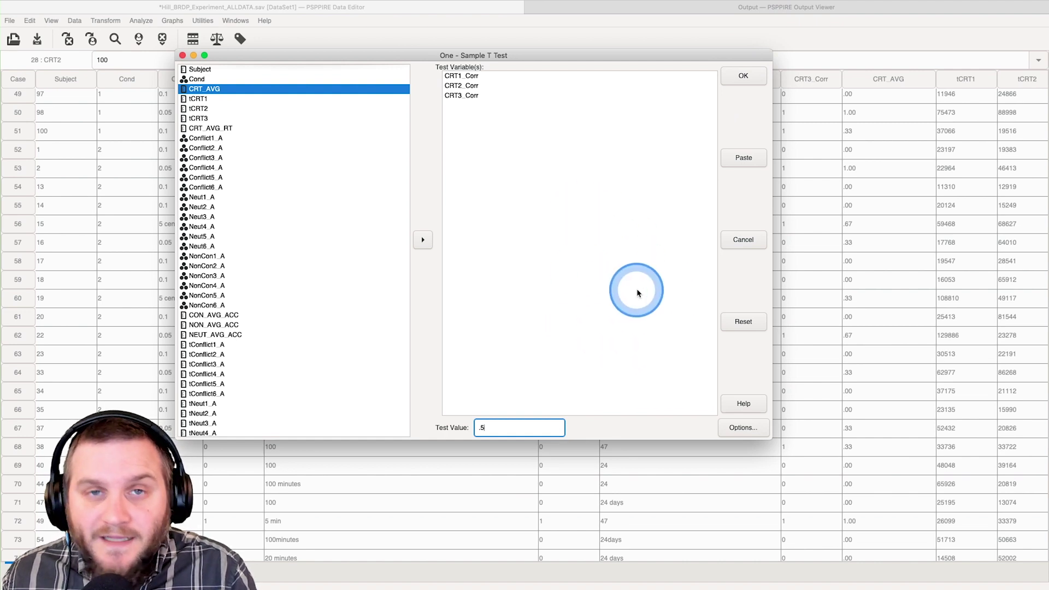
pyautogui.click(752, 428)
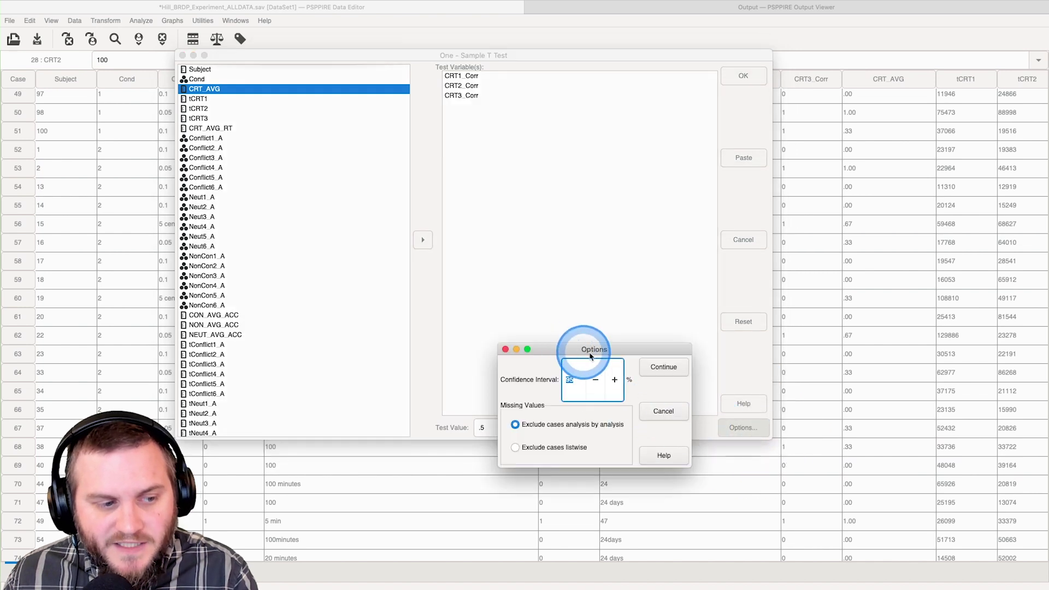
pyautogui.moveTo(600, 343); pyautogui.dragTo(623, 187)
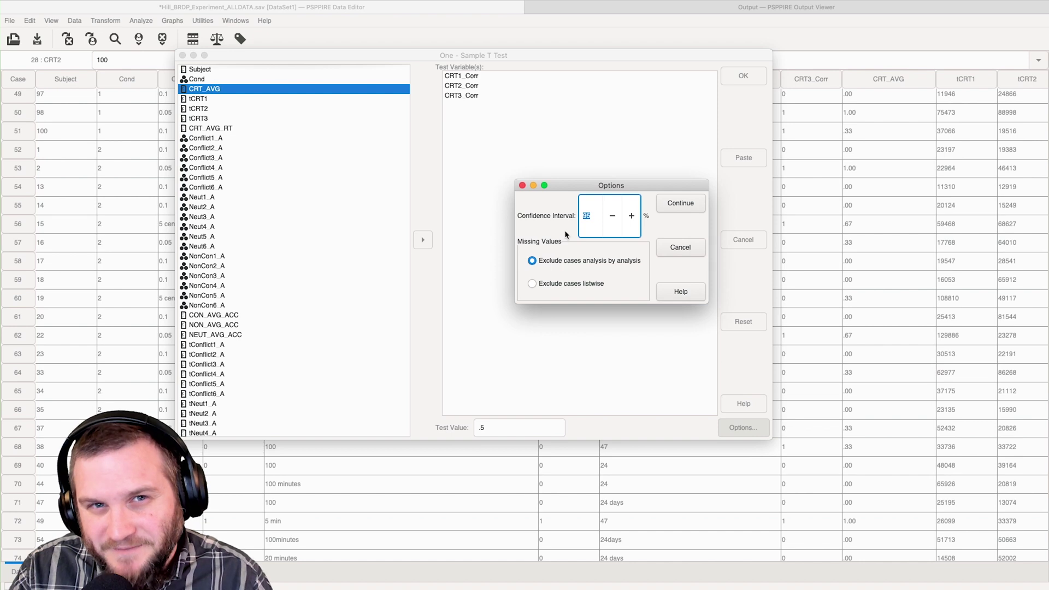
pyautogui.click(549, 262)
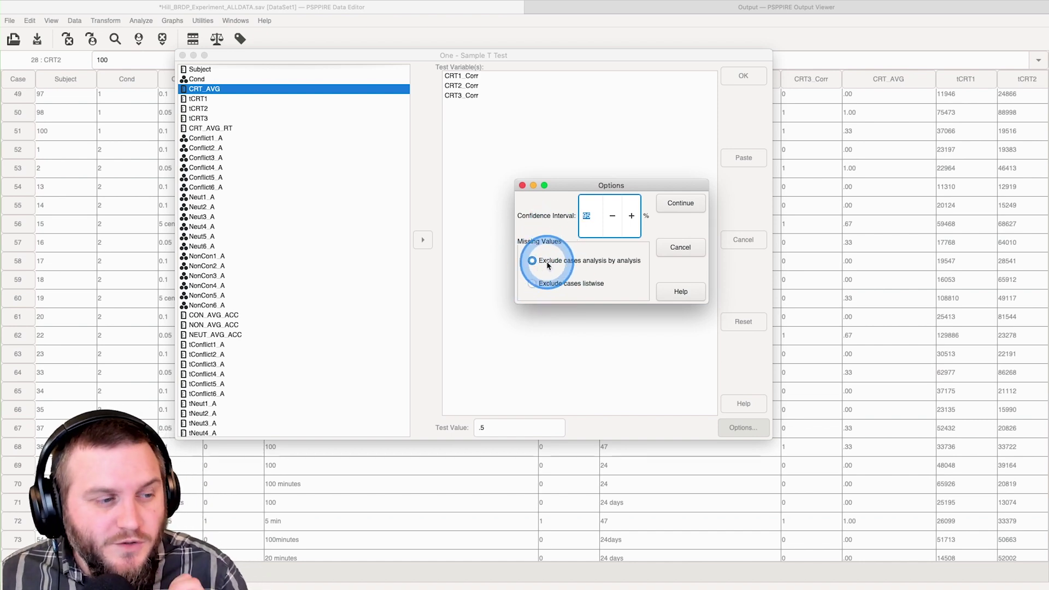
pyautogui.click(550, 267)
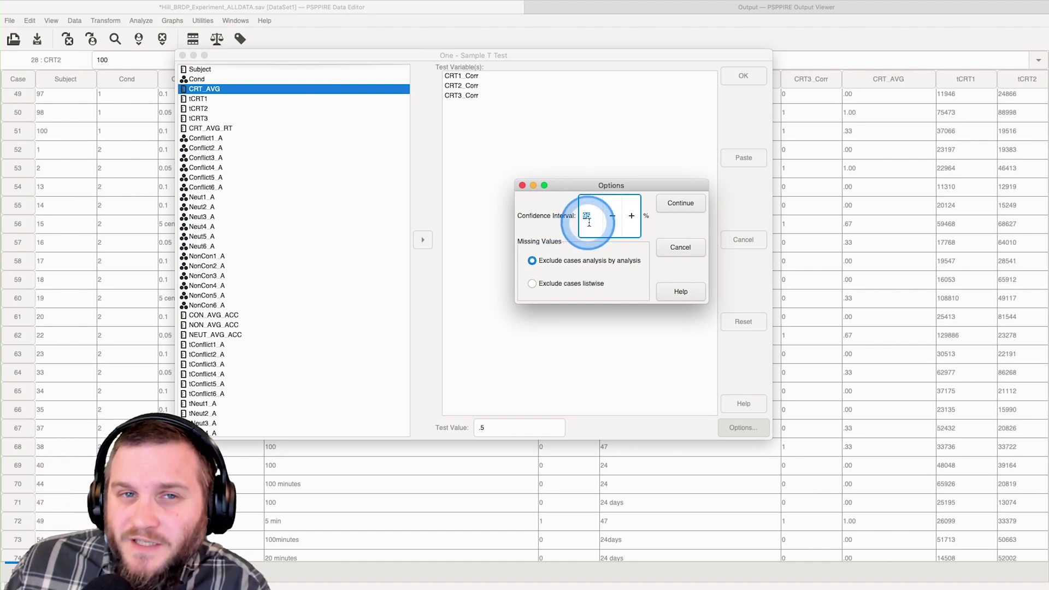
pyautogui.click(688, 205)
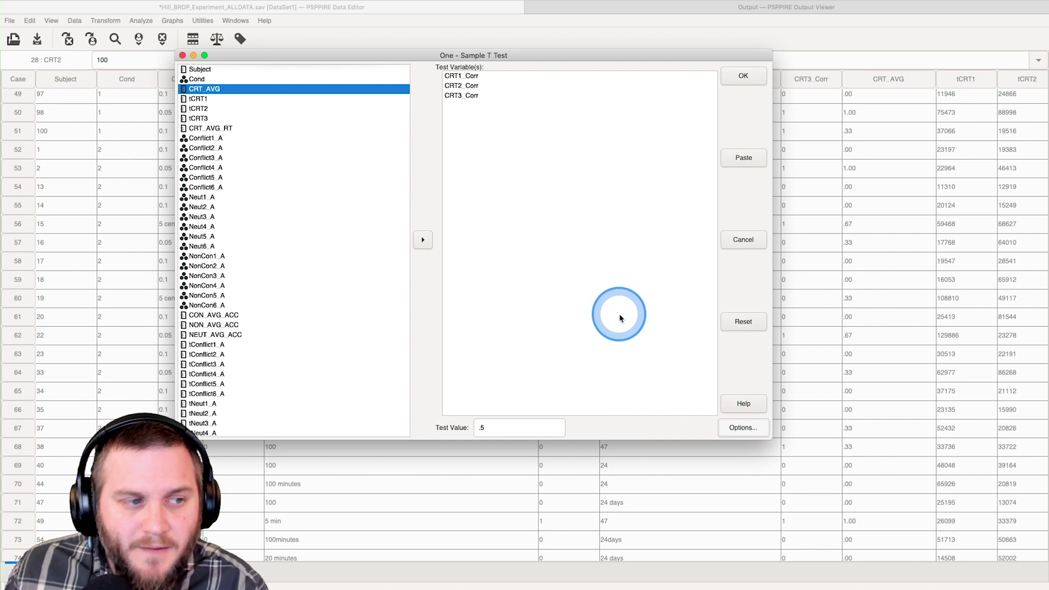
# Step: Run the t-test and scroll the Output Viewer down to the T-Test results
pyautogui.click(736, 76)
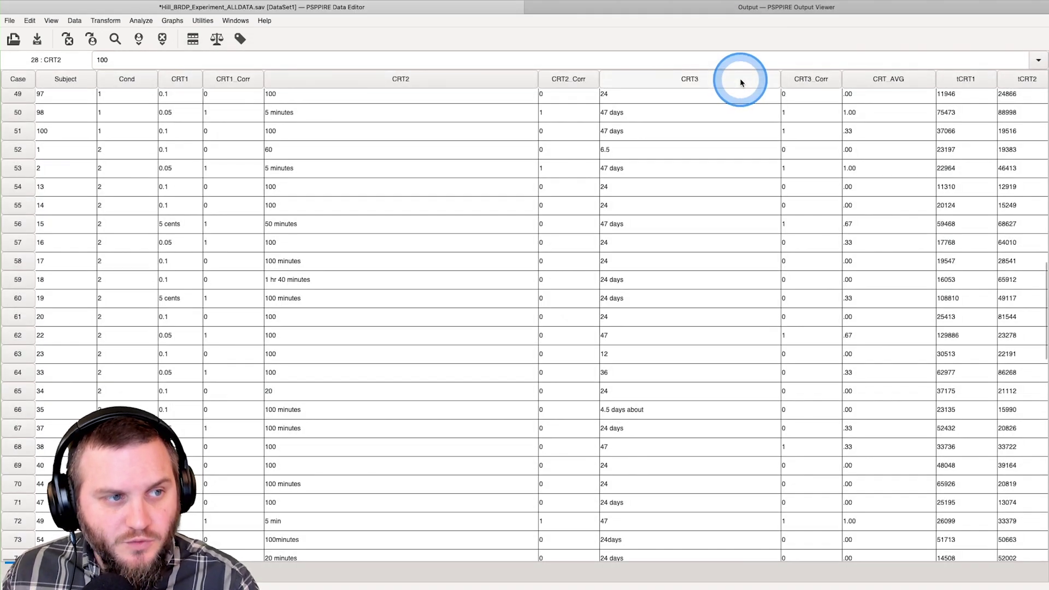
pyautogui.click(731, 10)
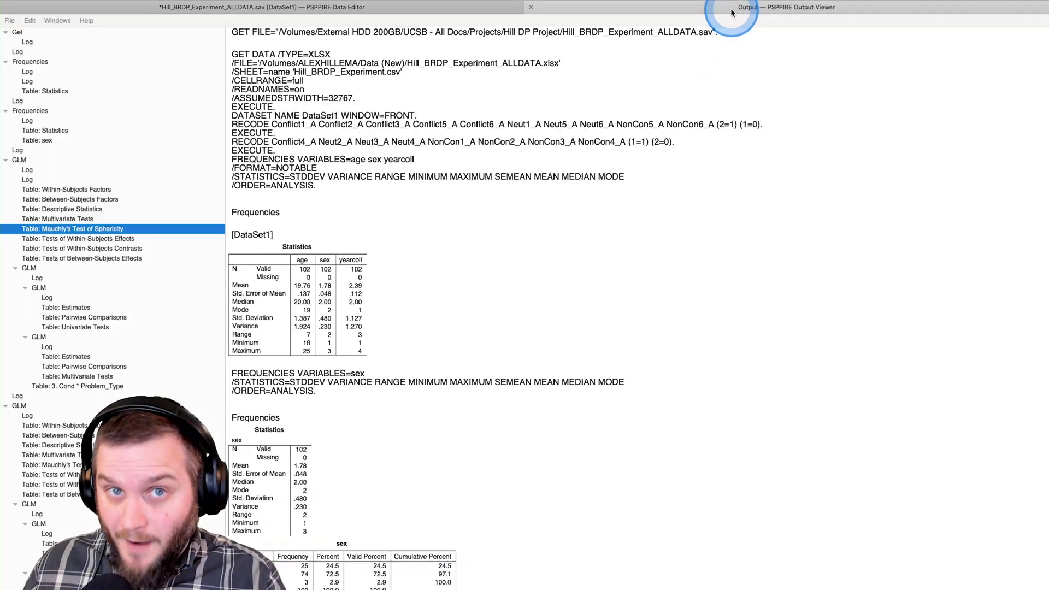
pyautogui.scroll(-15, 585, 304)
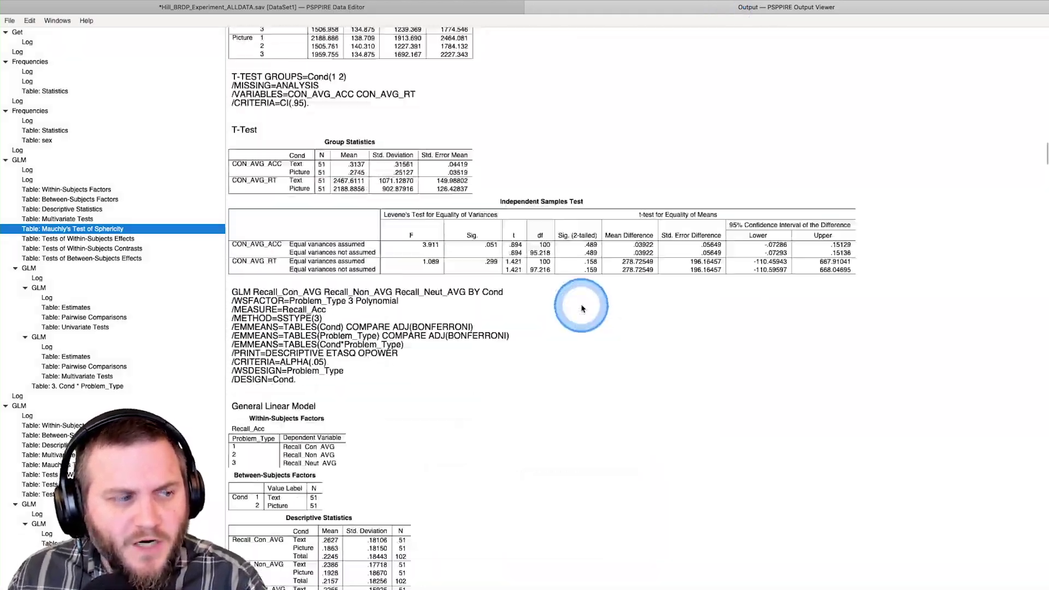
pyautogui.scroll(-20, 582, 309)
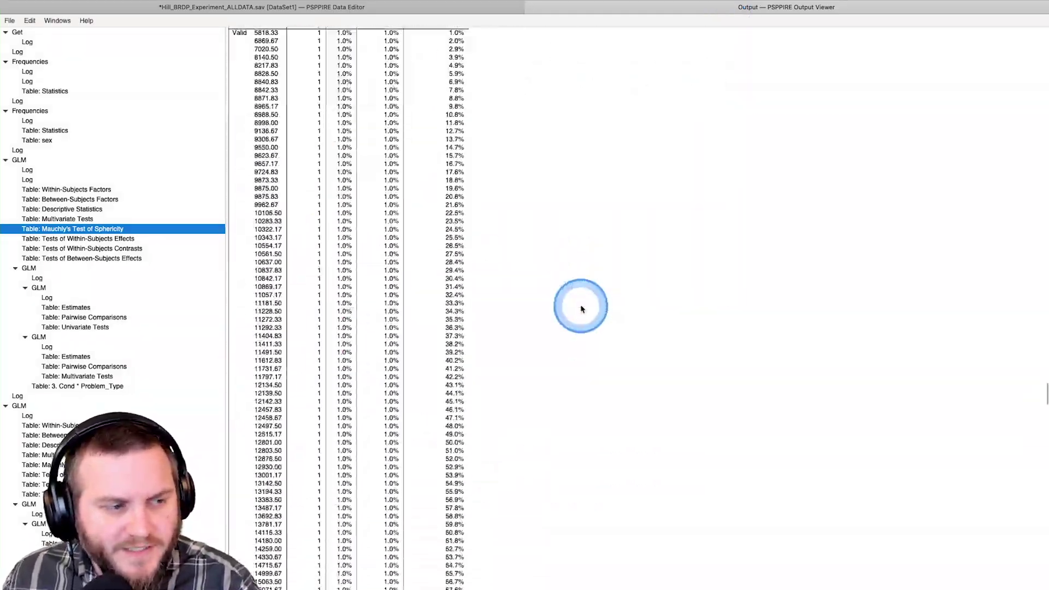
pyautogui.scroll(-15, 581, 309)
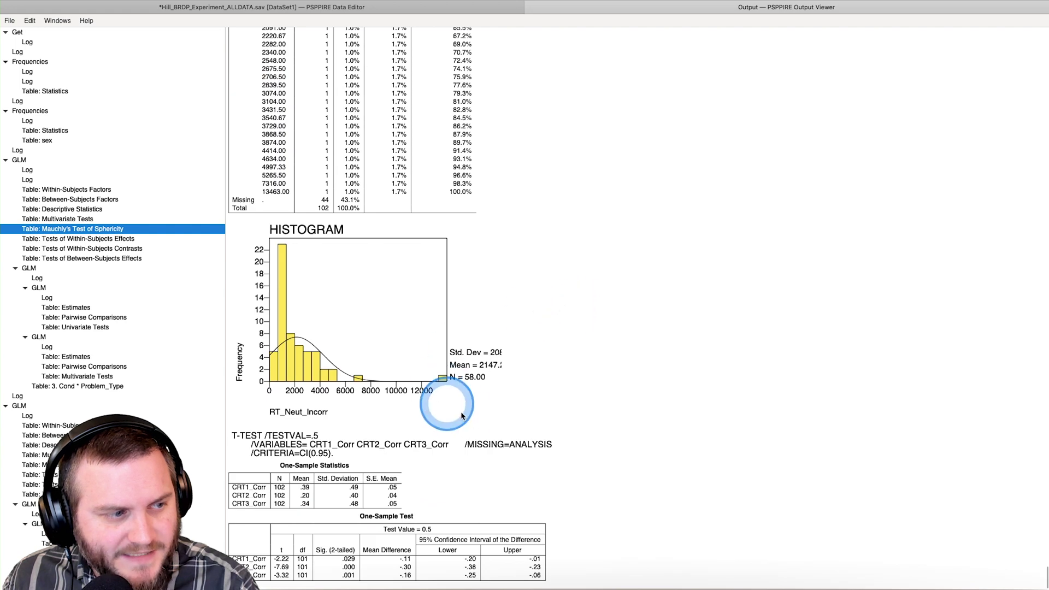